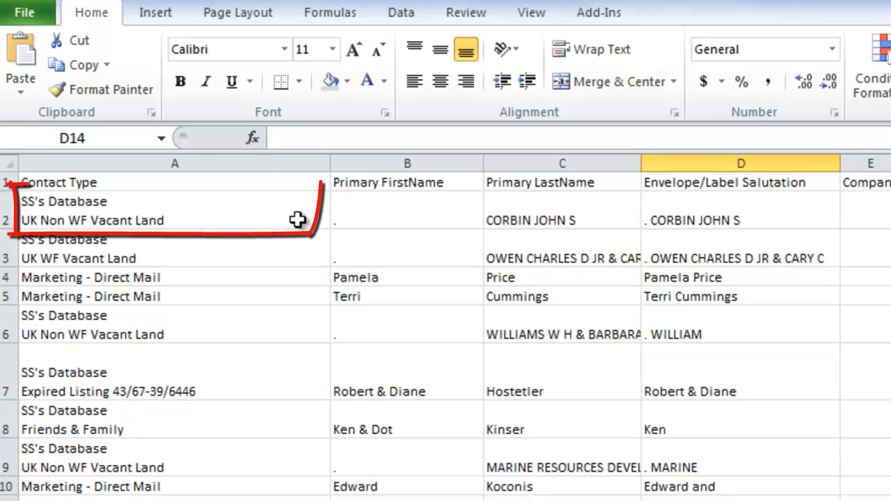
Select the first record's Contact Type cell, A2, and enlarge the formula bar to show its full multi-line content
{"action": "left_click", "coordinate": [295, 221]}
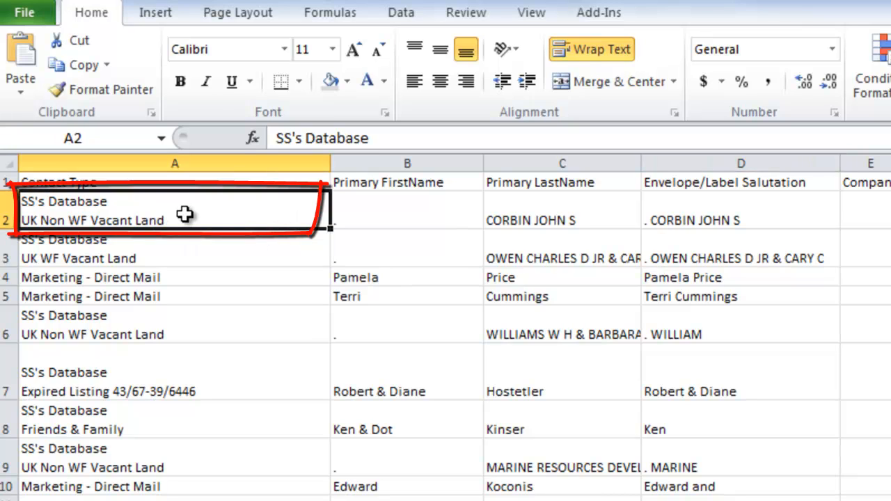
{"action": "left_click_drag", "start_coordinate": [381, 151], "coordinate": [381, 196]}
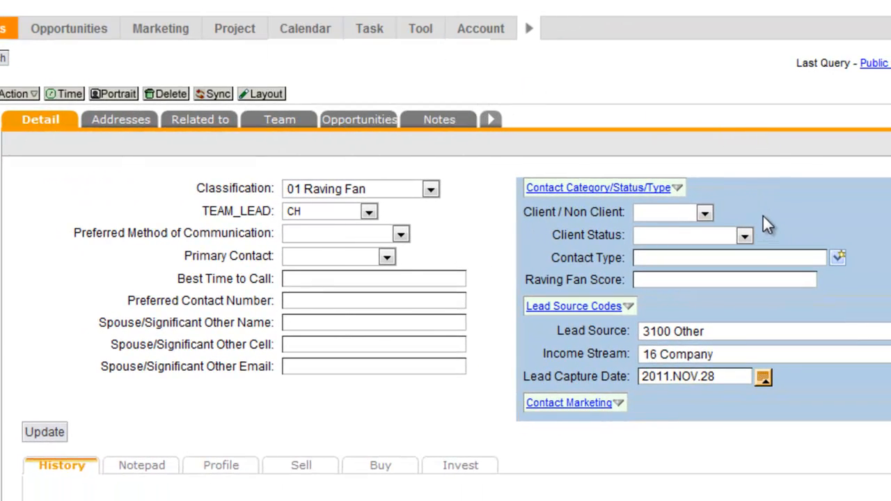
Set the contact's Contact Type to Agent, Builder and Buyer on the contact detail page
{"action": "left_click", "coordinate": [838, 260]}
{"action": "scroll", "coordinate": [838, 259], "scroll_direction": "down", "scroll_amount": 3}
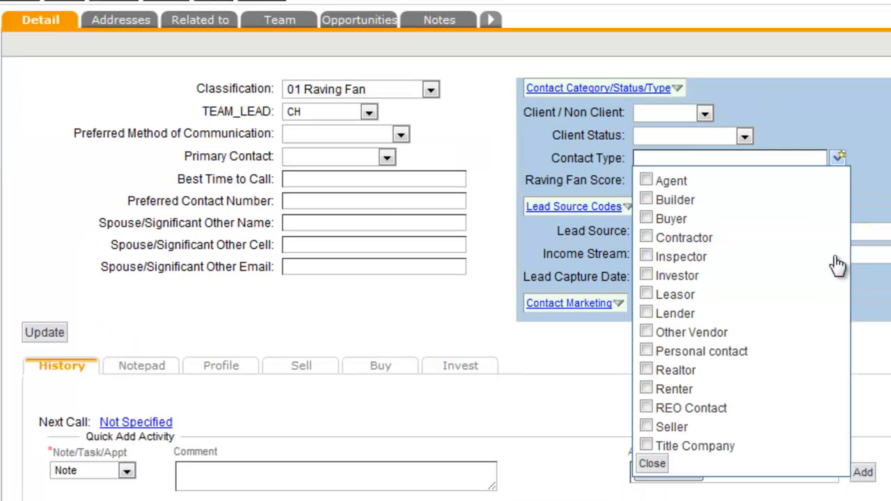
{"action": "left_click", "coordinate": [646, 179]}
{"action": "left_click", "coordinate": [646, 200]}
{"action": "left_click", "coordinate": [646, 219]}
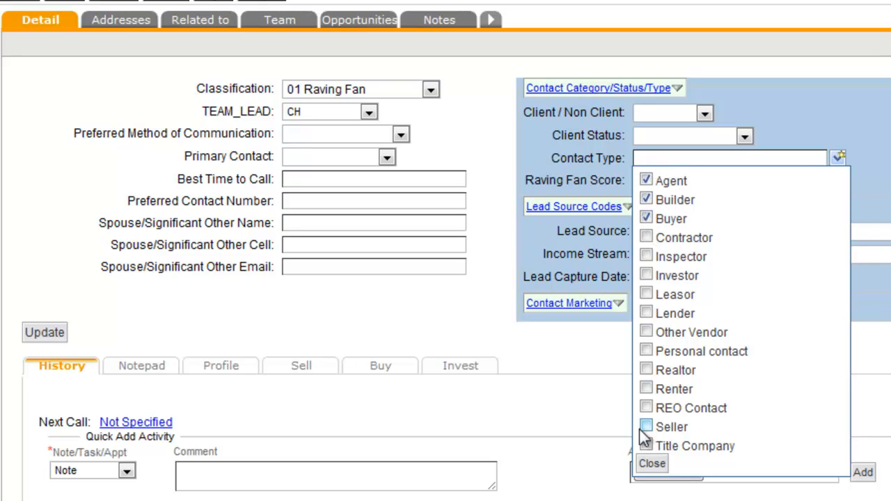
{"action": "left_click", "coordinate": [654, 465]}
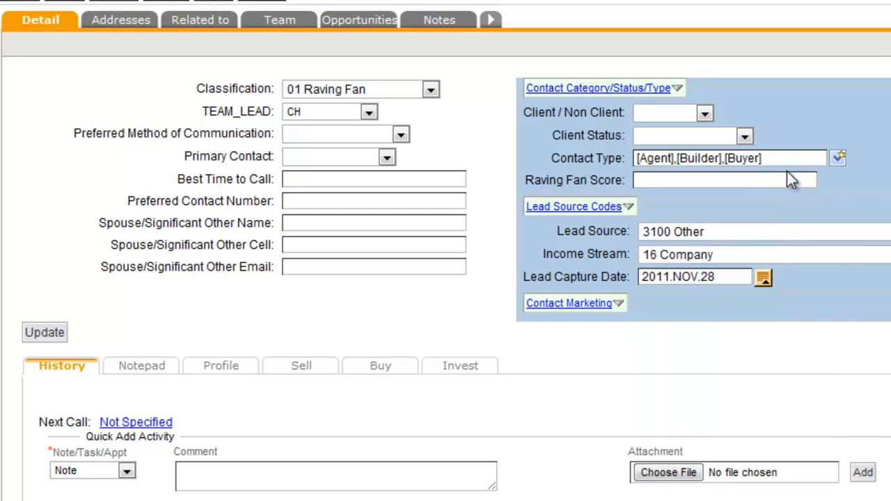
Try the Lost option for Client Status and reset the field to blank
{"action": "left_click", "coordinate": [744, 137]}
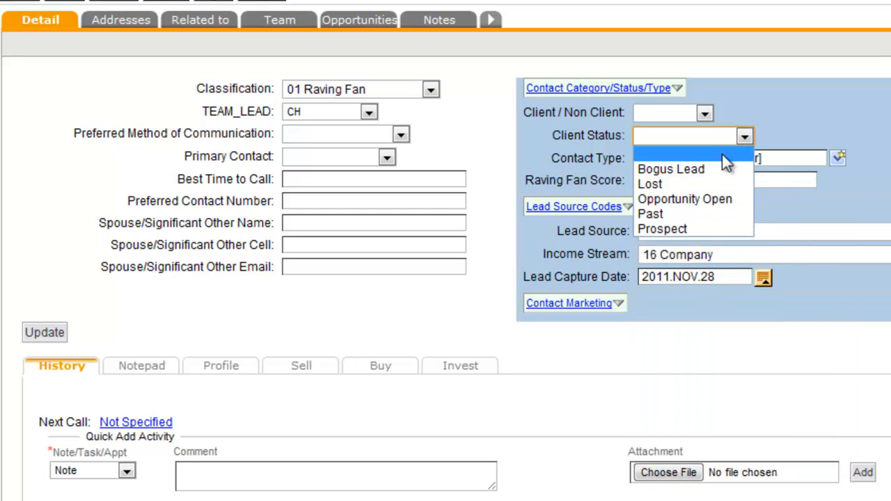
{"action": "left_click", "coordinate": [689, 186]}
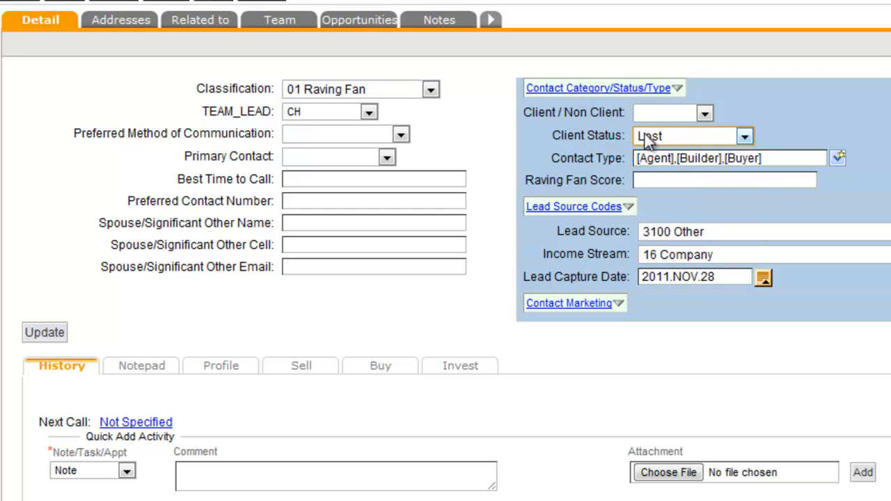
{"action": "left_click", "coordinate": [745, 137]}
{"action": "left_click", "coordinate": [720, 151]}
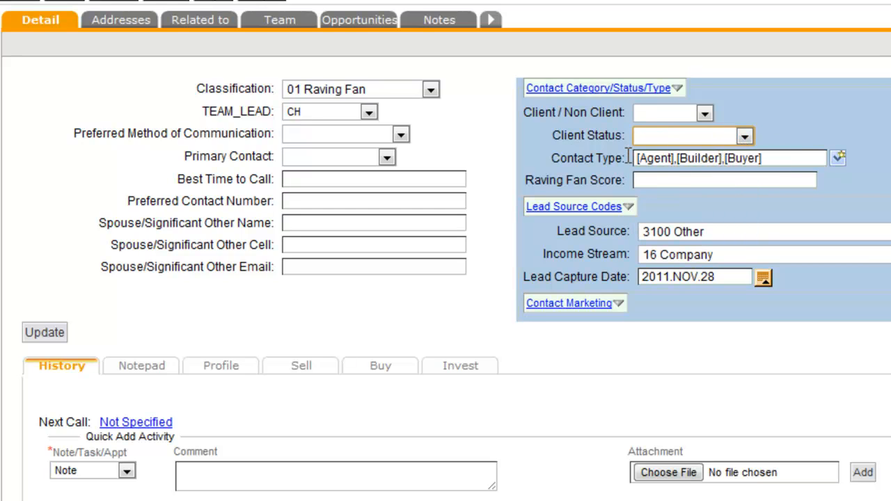
{"action": "left_click_drag", "start_coordinate": [629, 158], "coordinate": [557, 162]}
{"action": "left_click", "coordinate": [586, 162]}
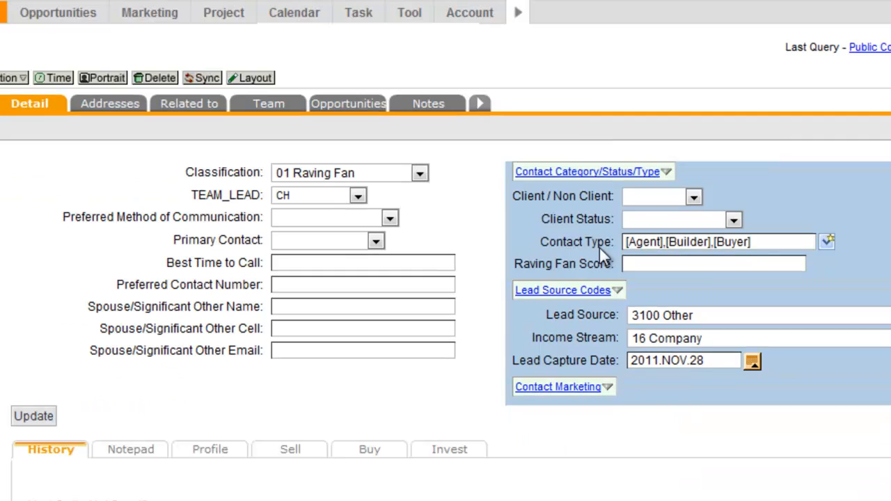
Open the custom field setup for contacts from the account setup
{"action": "left_click", "coordinate": [470, 12]}
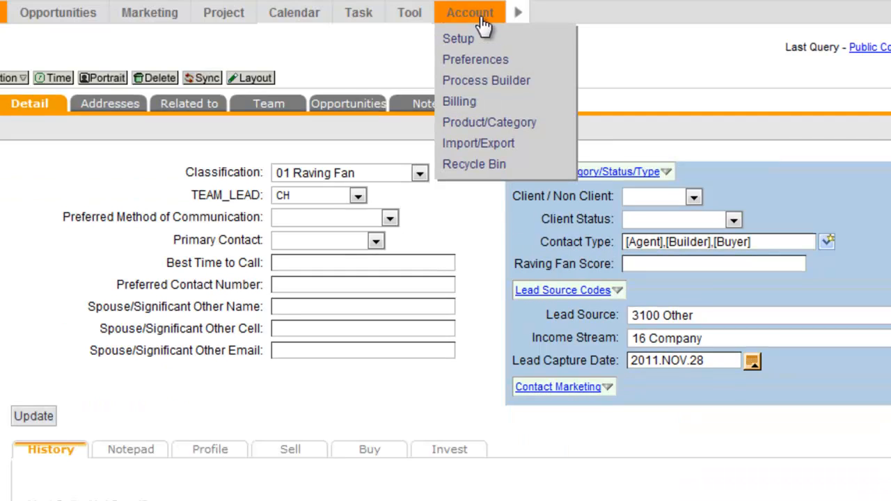
{"action": "left_click", "coordinate": [466, 40]}
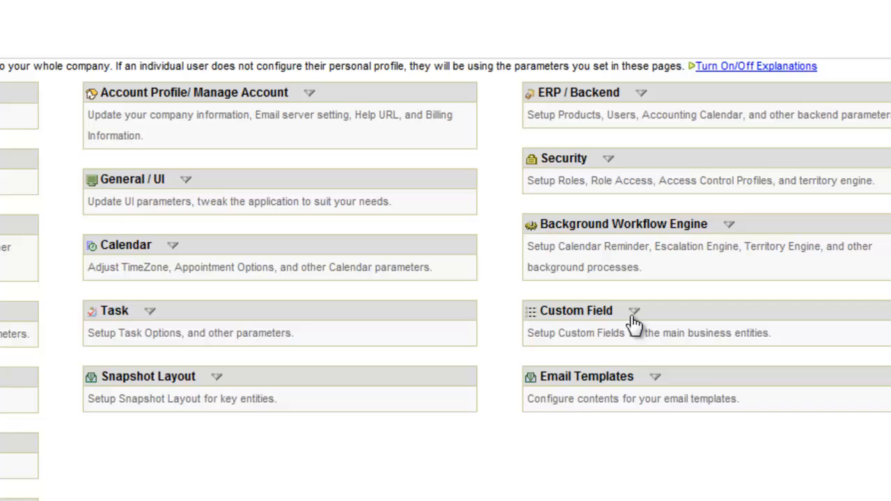
{"action": "left_click", "coordinate": [635, 312]}
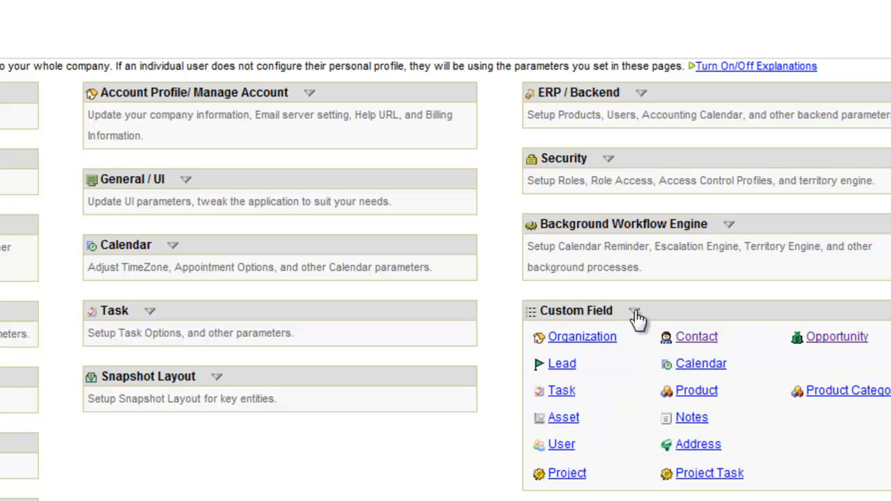
{"action": "left_click", "coordinate": [697, 339]}
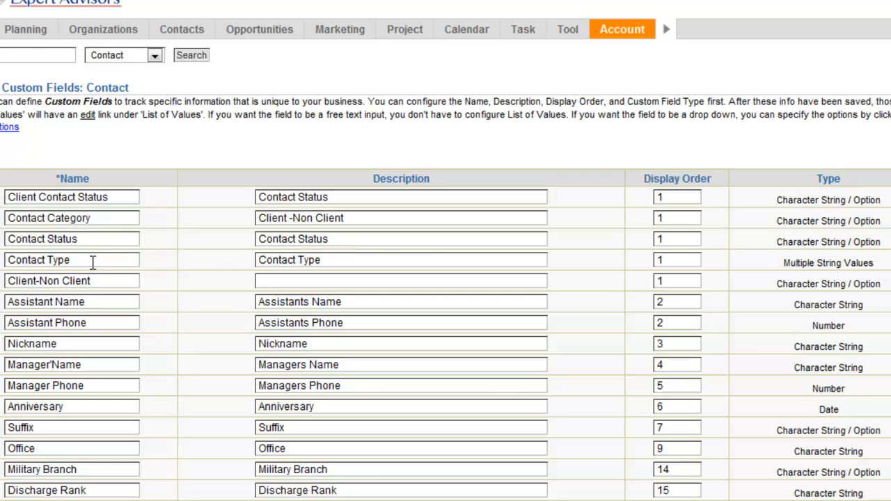
Open the list of values of the Contact Type custom field and review its available options
{"action": "left_click_drag", "start_coordinate": [77, 260], "coordinate": [7, 261]}
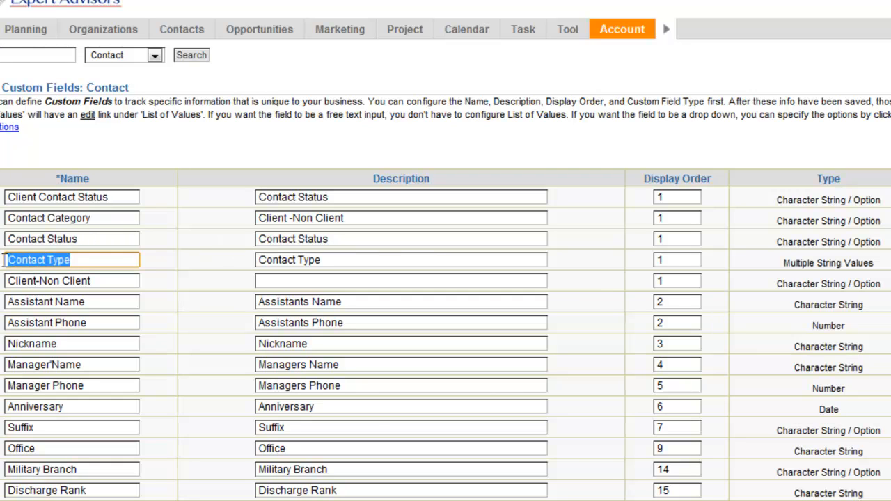
{"action": "left_click_drag", "start_coordinate": [883, 271], "coordinate": [780, 266]}
{"action": "left_click", "coordinate": [775, 268]}
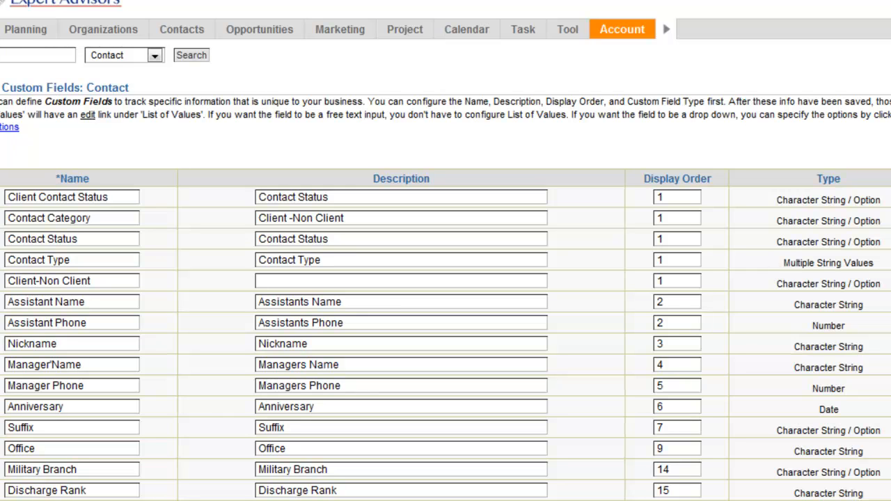
{"action": "left_click", "coordinate": [890, 263]}
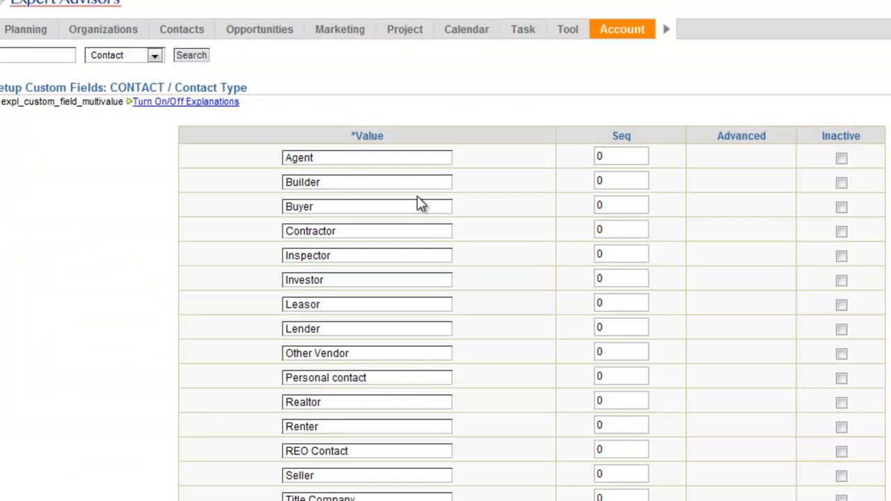
{"action": "left_click_drag", "start_coordinate": [339, 158], "coordinate": [304, 158]}
{"action": "scroll", "coordinate": [348, 189], "scroll_direction": "down", "scroll_amount": 3}
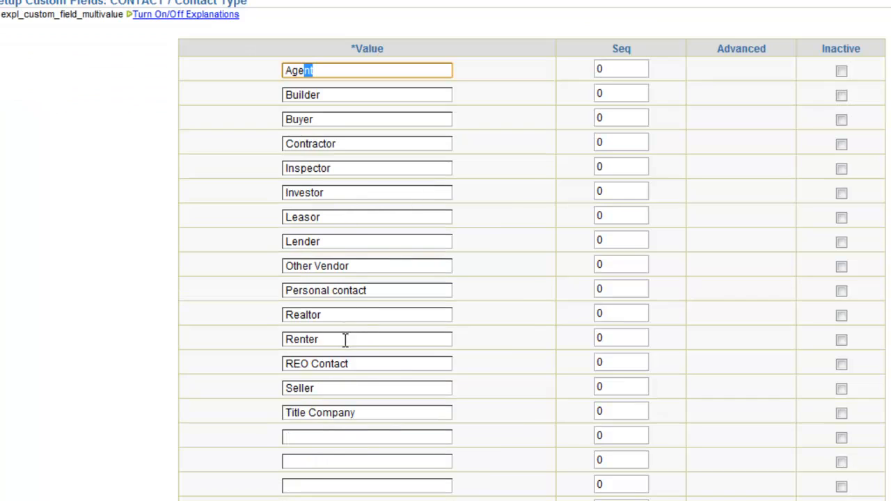
{"action": "scroll", "coordinate": [368, 207], "scroll_direction": "up", "scroll_amount": 3}
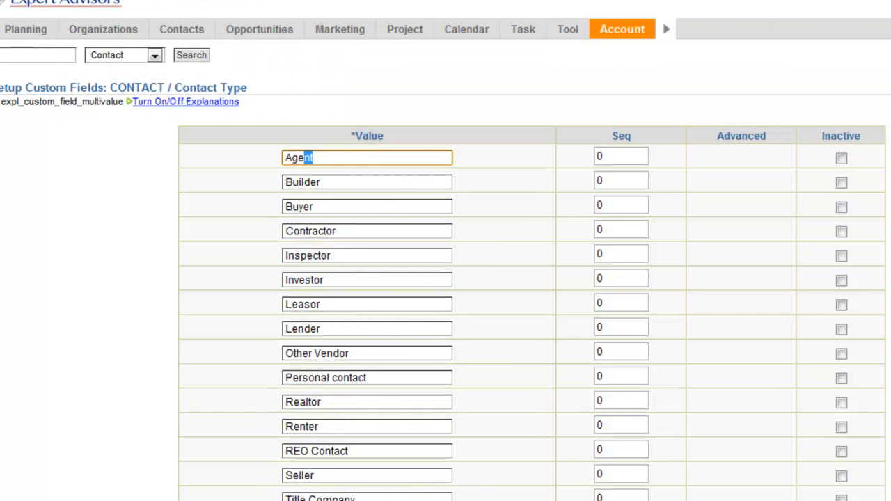
Return to the contact custom fields, switch to the Excel contact spreadsheet and inspect the Contact Type entries in A3 and A2
{"action": "key", "text": "alt+Left"}
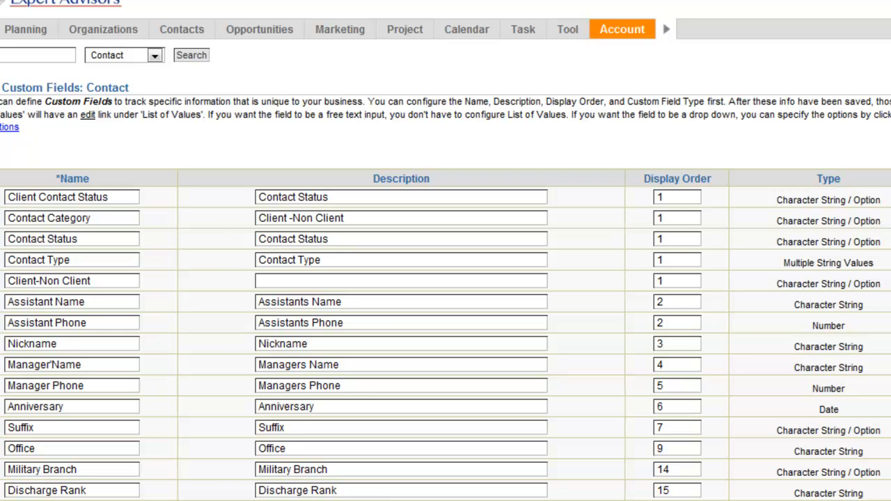
{"action": "left_click", "coordinate": [710, 476]}
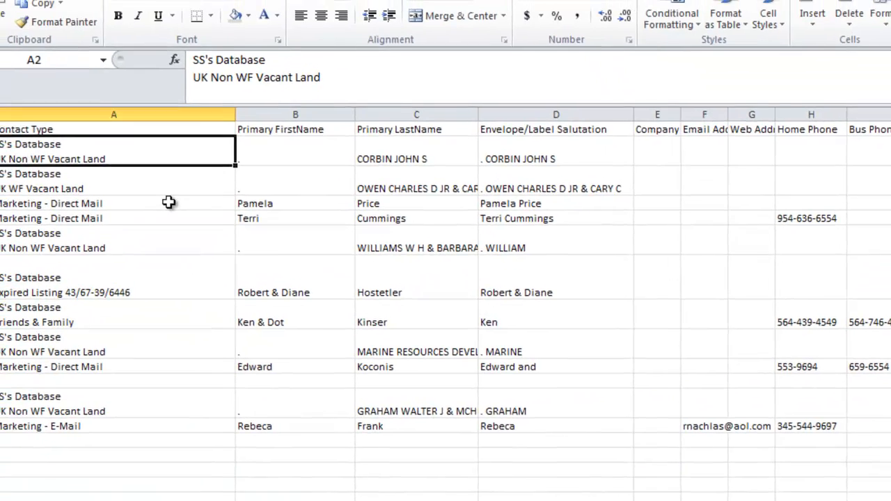
{"action": "left_click", "coordinate": [143, 129]}
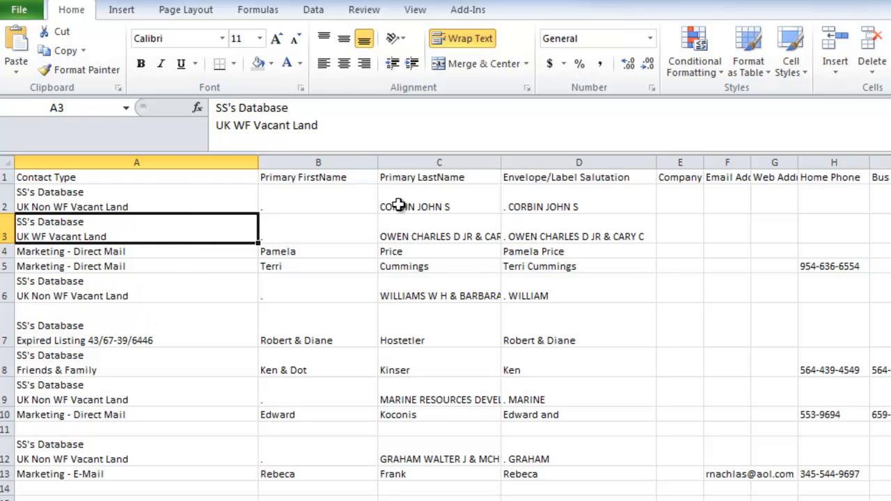
{"action": "left_click", "coordinate": [156, 203]}
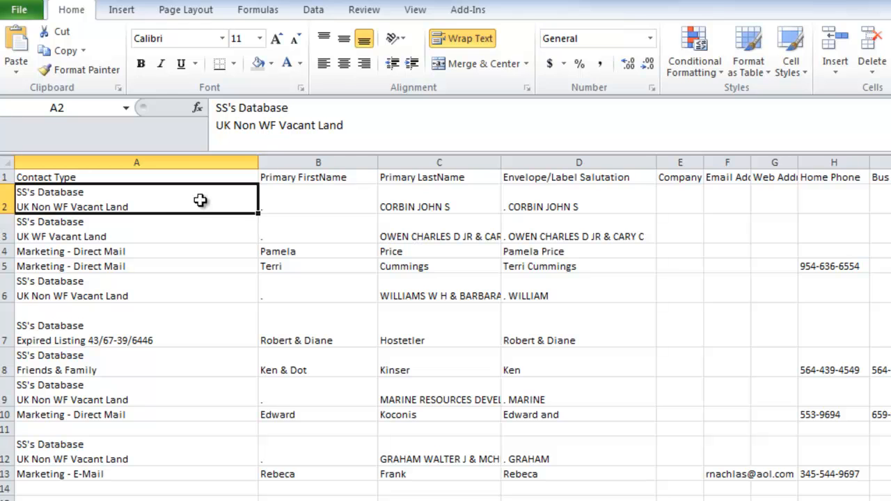
Save the spreadsheet in CSV (Comma delimited) format as Sample_TopProducer_Import in the CustomerFiles folder, replacing the existing file
{"action": "left_click", "coordinate": [21, 10]}
{"action": "left_click", "coordinate": [33, 38]}
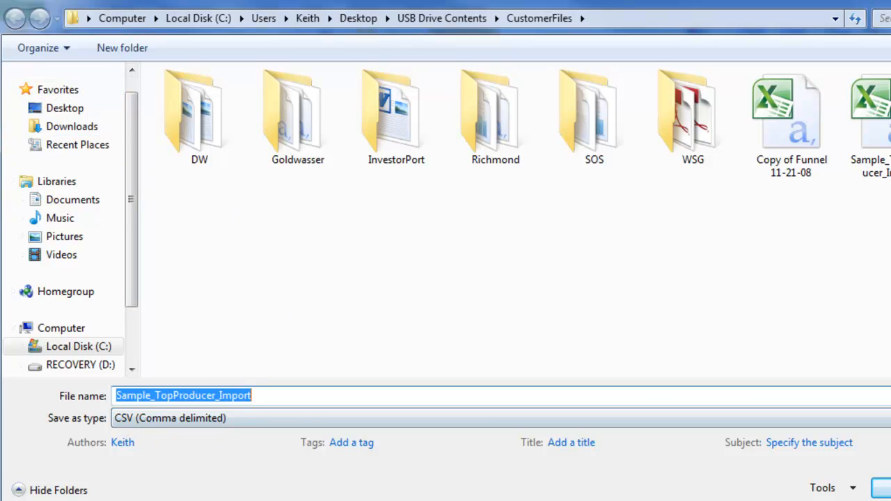
{"action": "left_click", "coordinate": [881, 488]}
{"action": "left_click", "coordinate": [642, 315]}
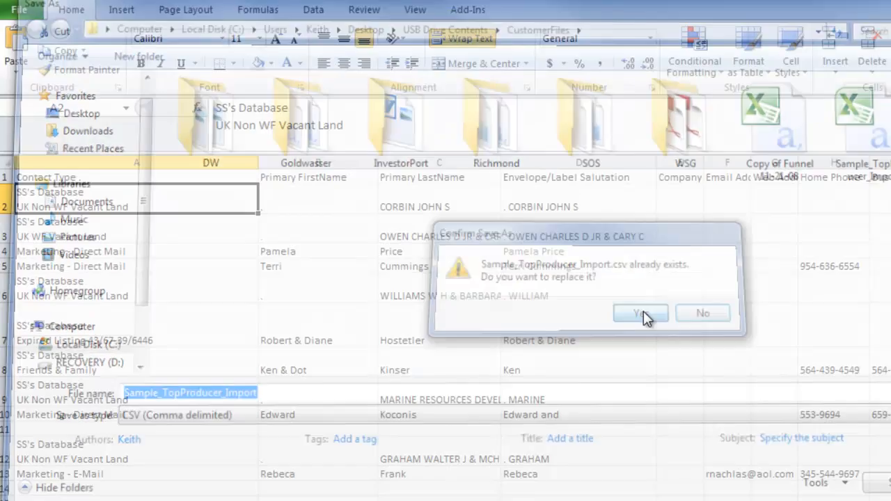
{"action": "left_click", "coordinate": [538, 368]}
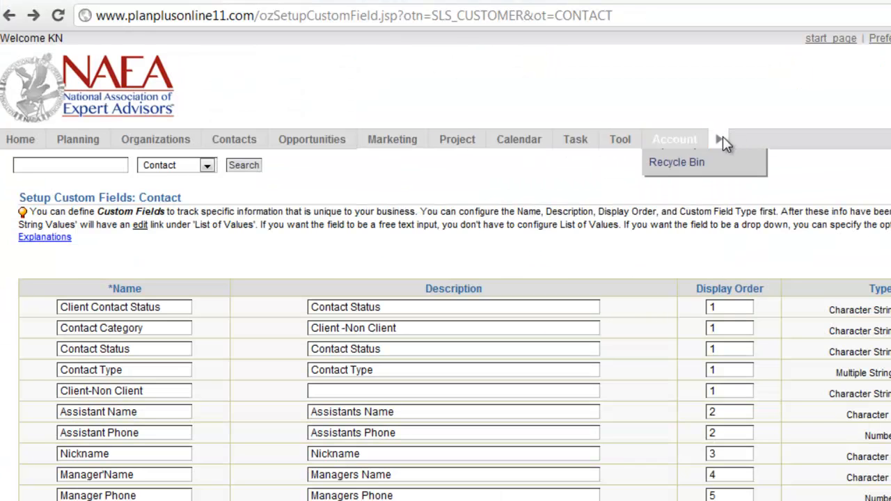
Switch to PlanPlus Online in the browser and open the Organization-Contact-Sales Team import
{"action": "mouse_move", "coordinate": [681, 146]}
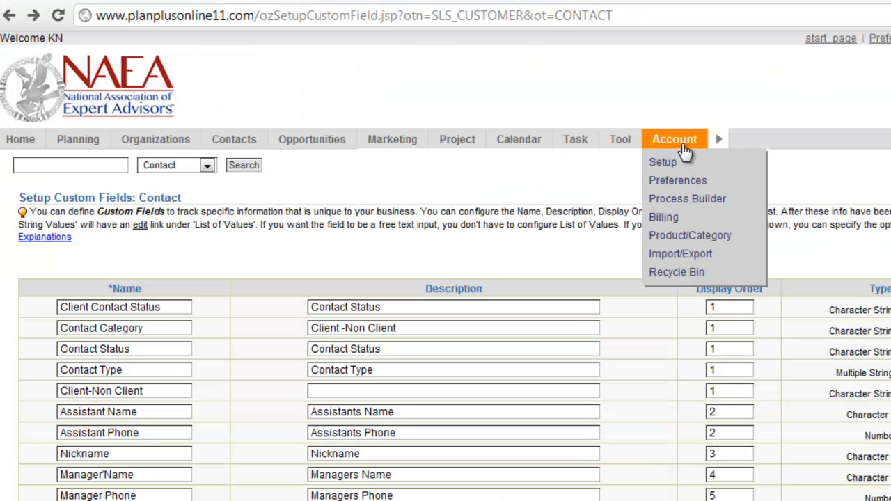
{"action": "left_click", "coordinate": [677, 257]}
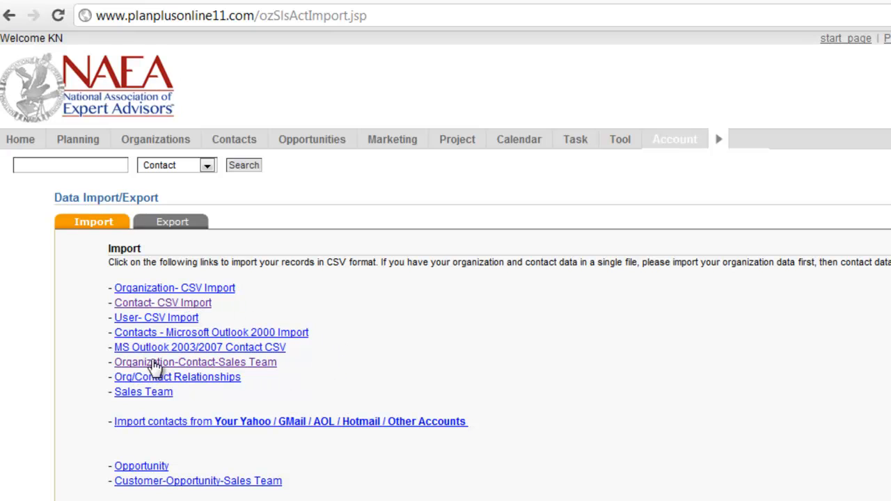
{"action": "left_click_drag", "start_coordinate": [288, 363], "coordinate": [114, 364]}
{"action": "left_click", "coordinate": [292, 362]}
{"action": "left_click", "coordinate": [270, 362]}
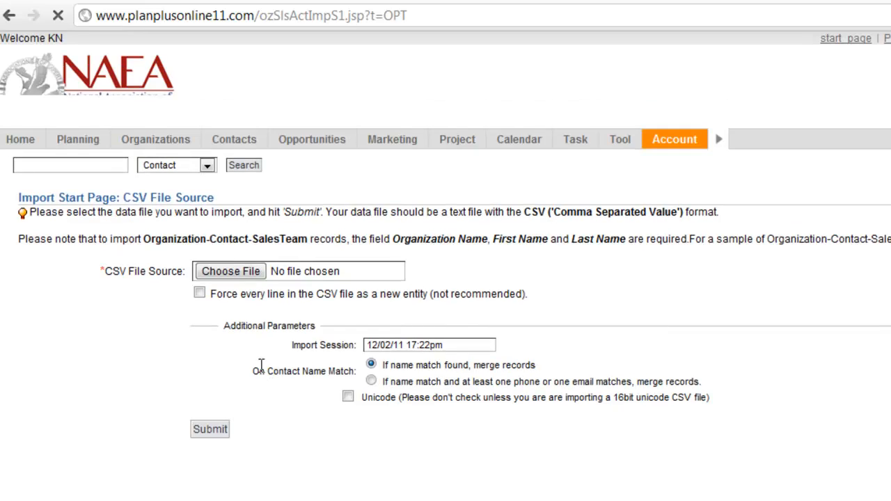
Choose the Sample_TopProducer_Import file from the CustomerFiles folder as the CSV file source
{"action": "left_click", "coordinate": [240, 272]}
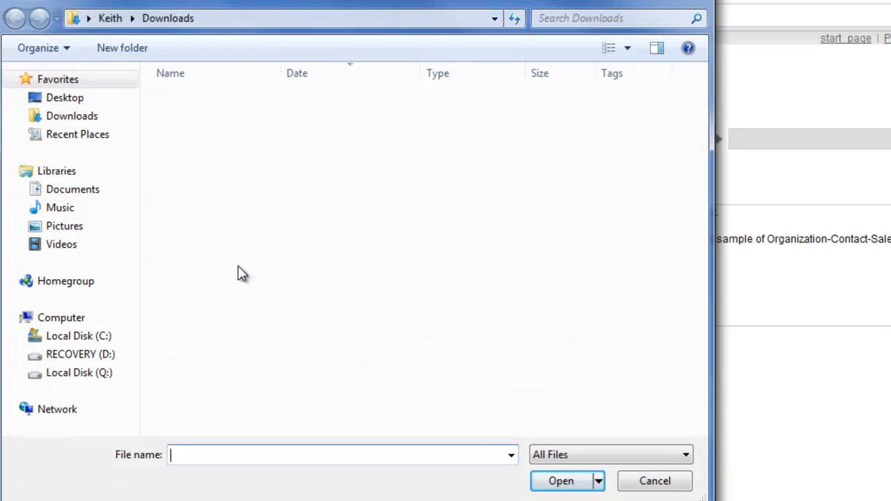
{"action": "left_click", "coordinate": [74, 99]}
{"action": "left_click", "coordinate": [284, 101]}
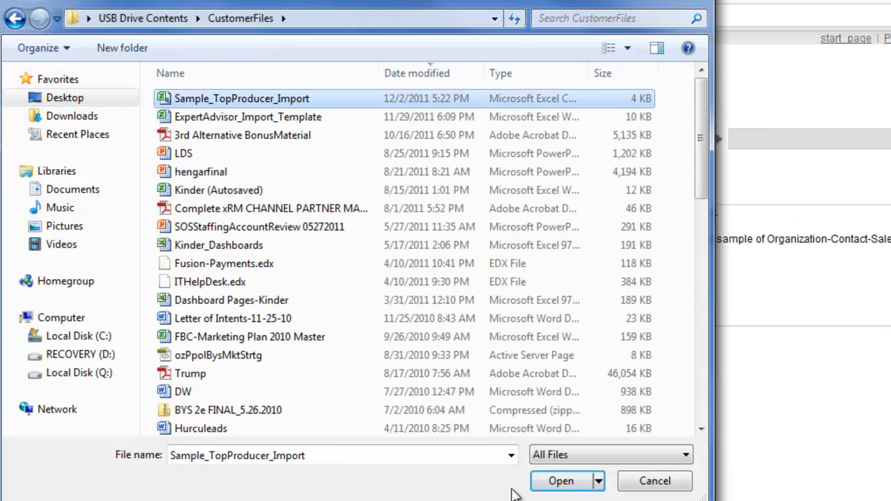
{"action": "left_click", "coordinate": [562, 481]}
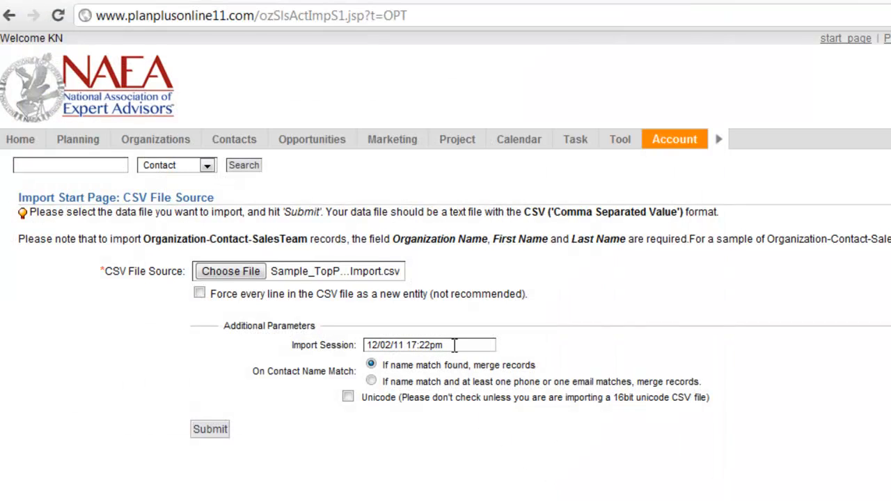
Name the import session tpImport and submit the import settings
{"action": "left_click_drag", "start_coordinate": [451, 346], "coordinate": [336, 346]}
{"action": "type", "text": "tpImport"}
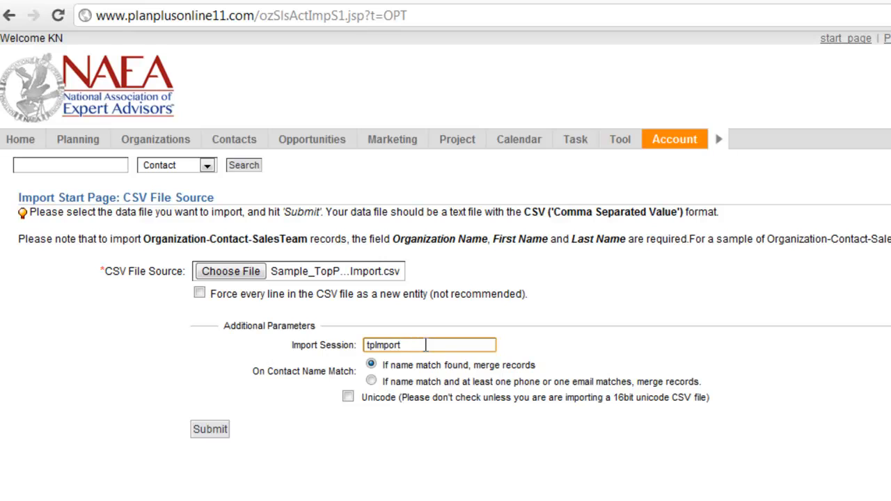
{"action": "left_click", "coordinate": [224, 432]}
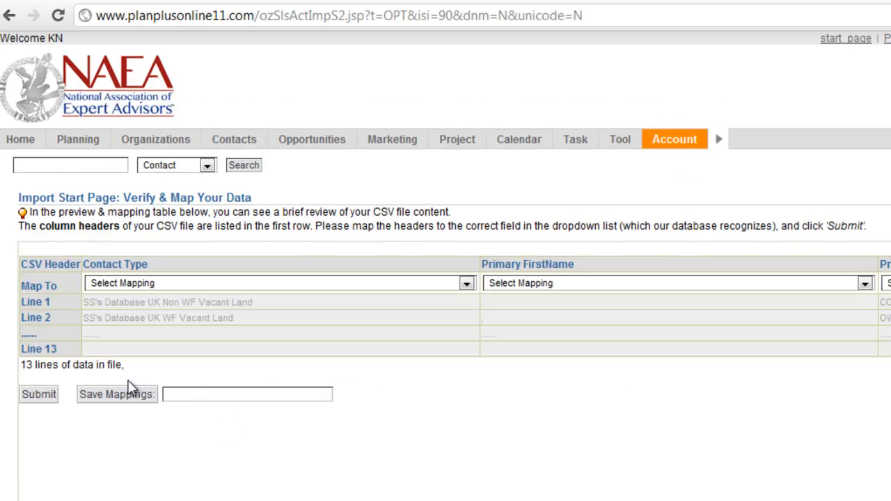
Map the CSV's Contact Type column to the (Contact Custom Field) Contact Type field
{"action": "left_click", "coordinate": [464, 284]}
{"action": "left_click_drag", "start_coordinate": [469, 315], "coordinate": [470, 369]}
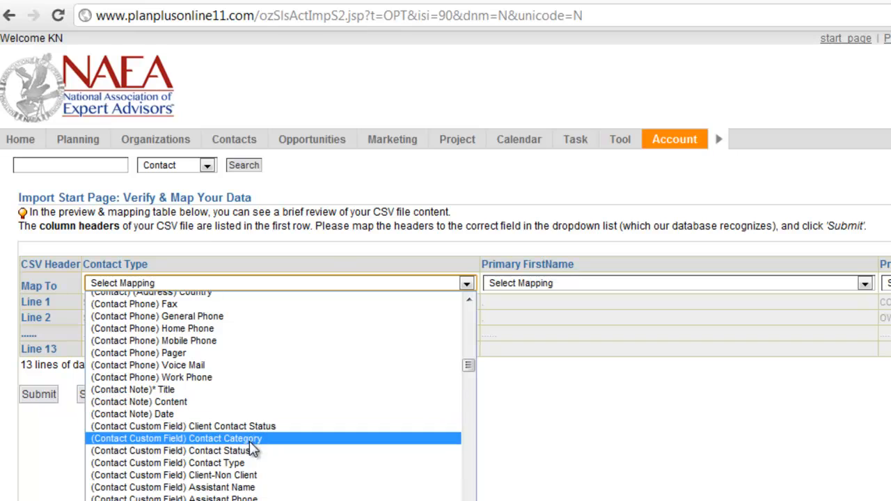
{"action": "left_click", "coordinate": [242, 463]}
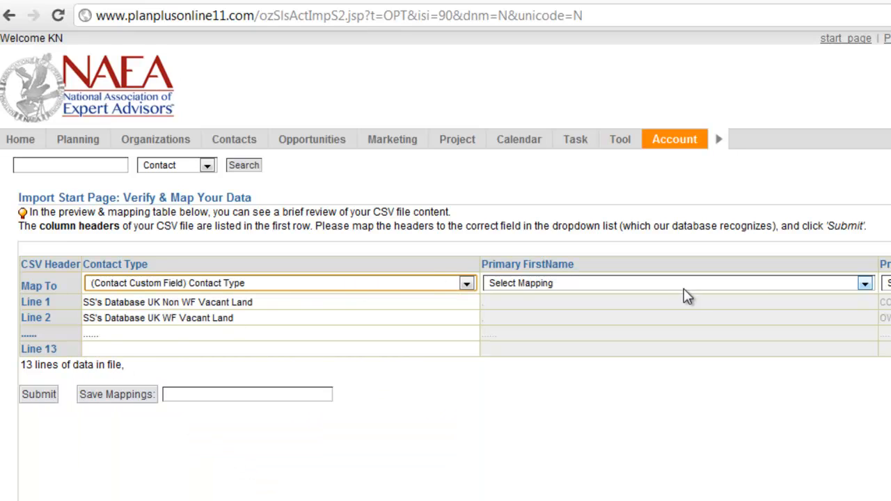
Map the CSV's Primary FirstName column to the (Contact) * First Name field
{"action": "left_click", "coordinate": [743, 284]}
{"action": "scroll", "coordinate": [720, 374], "scroll_direction": "down", "scroll_amount": 9}
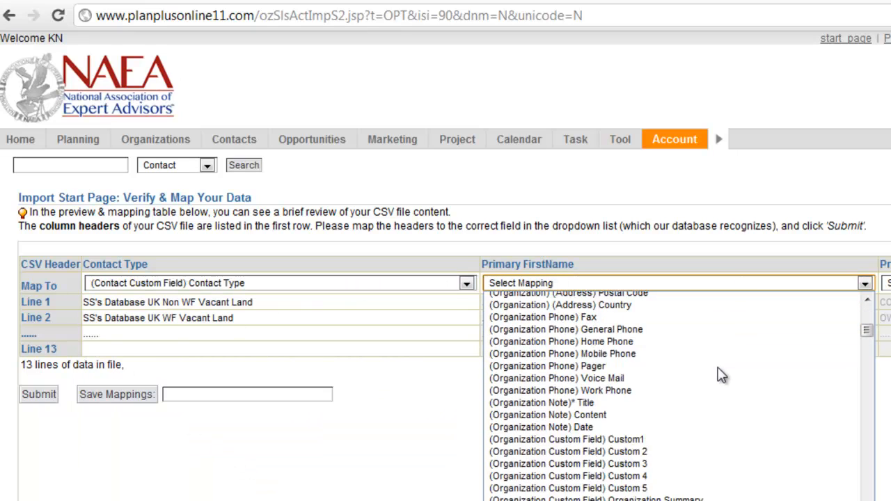
{"action": "left_click", "coordinate": [662, 463]}
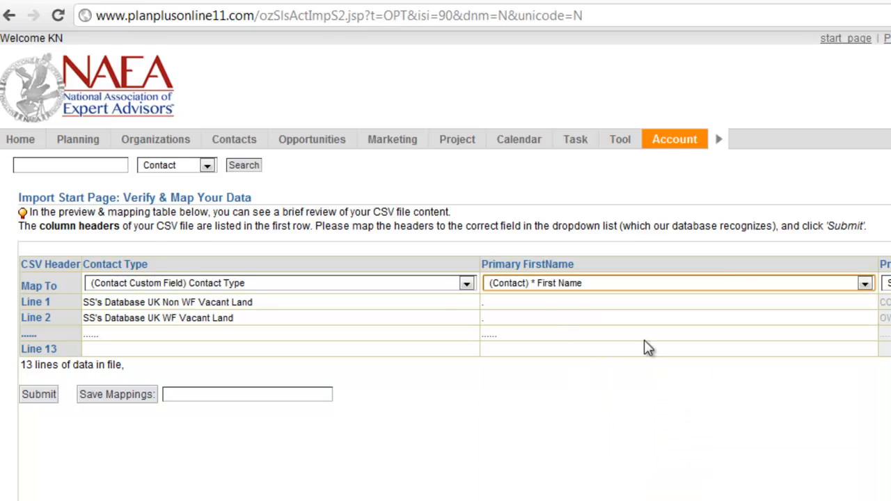
Map the Primary LastName column to the (Contact) * Last Name field
{"action": "scroll", "coordinate": [455, 331], "scroll_direction": "right", "scroll_amount": 7}
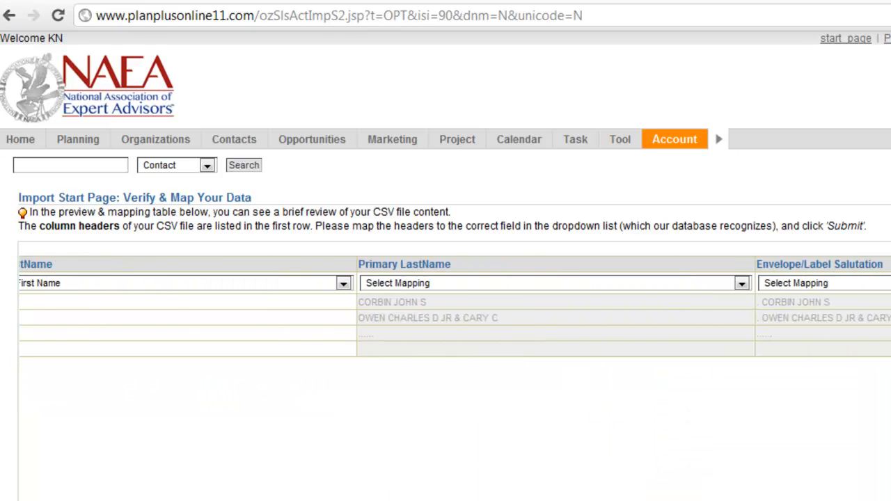
{"action": "left_click", "coordinate": [742, 283]}
{"action": "scroll", "coordinate": [701, 388], "scroll_direction": "down", "scroll_amount": 7}
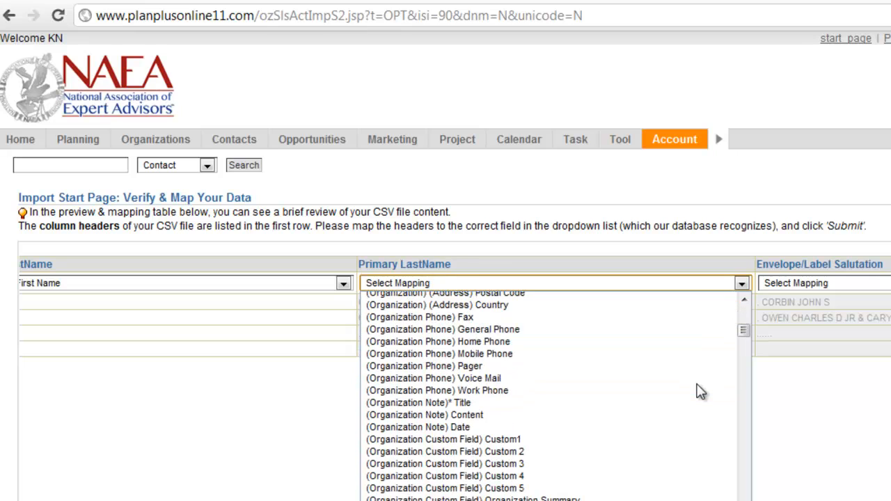
{"action": "scroll", "coordinate": [526, 428], "scroll_direction": "down", "scroll_amount": 3}
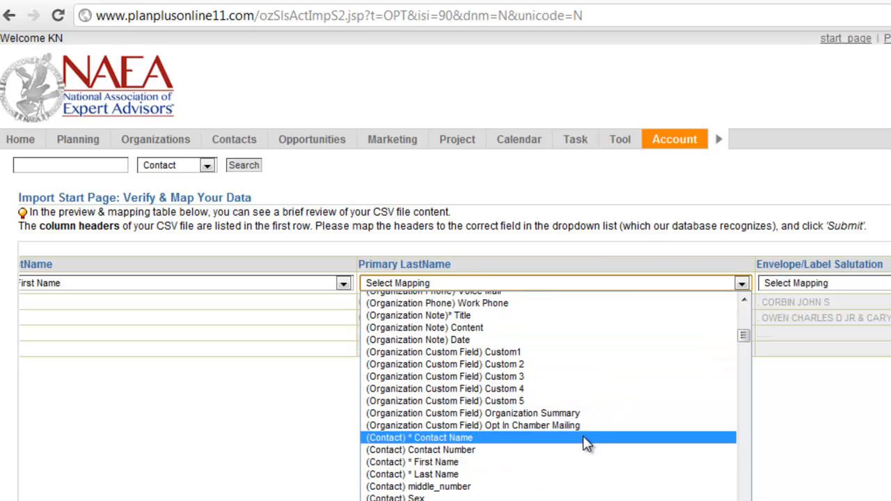
{"action": "left_click", "coordinate": [569, 474]}
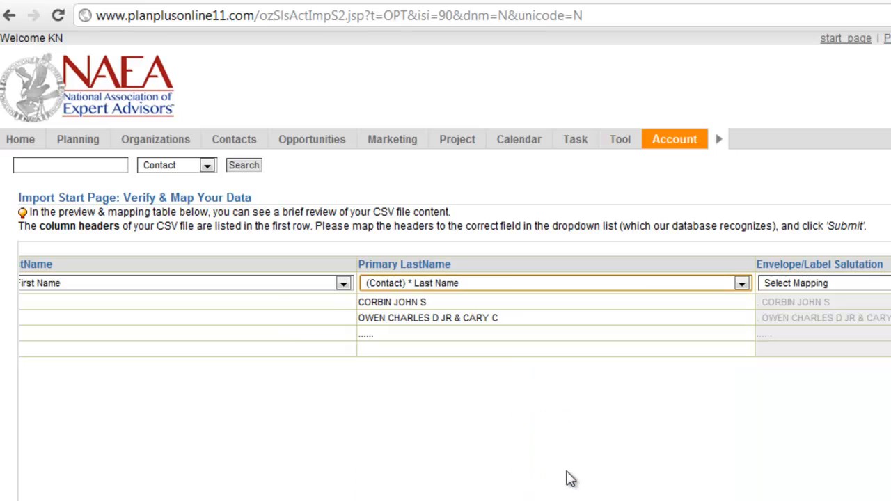
Map the Company column to the (Organization) * Organization Name field
{"action": "scroll", "coordinate": [569, 480], "scroll_direction": "right", "scroll_amount": 3}
{"action": "scroll", "coordinate": [446, 306], "scroll_direction": "right", "scroll_amount": 10}
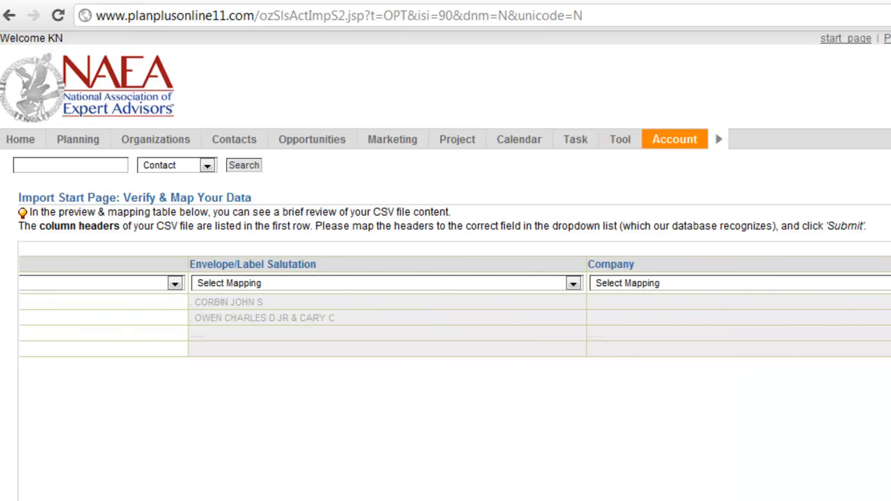
{"action": "scroll", "coordinate": [433, 472], "scroll_direction": "right", "scroll_amount": 5}
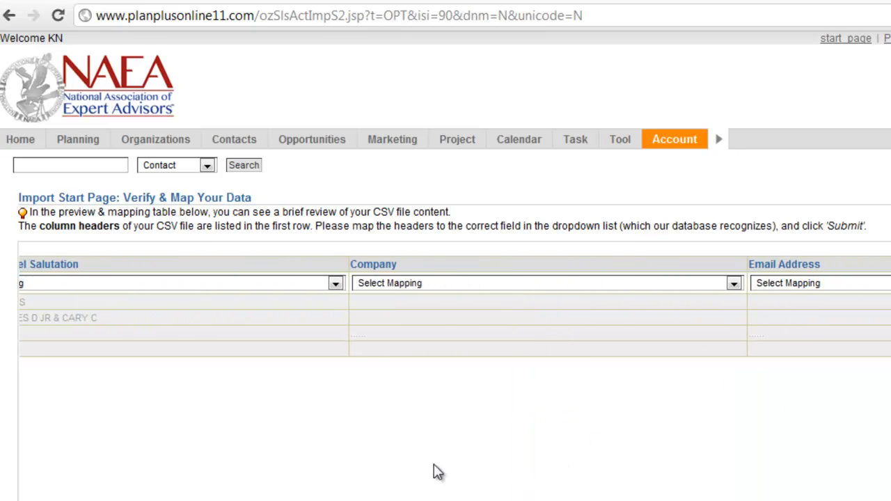
{"action": "left_click", "coordinate": [735, 286]}
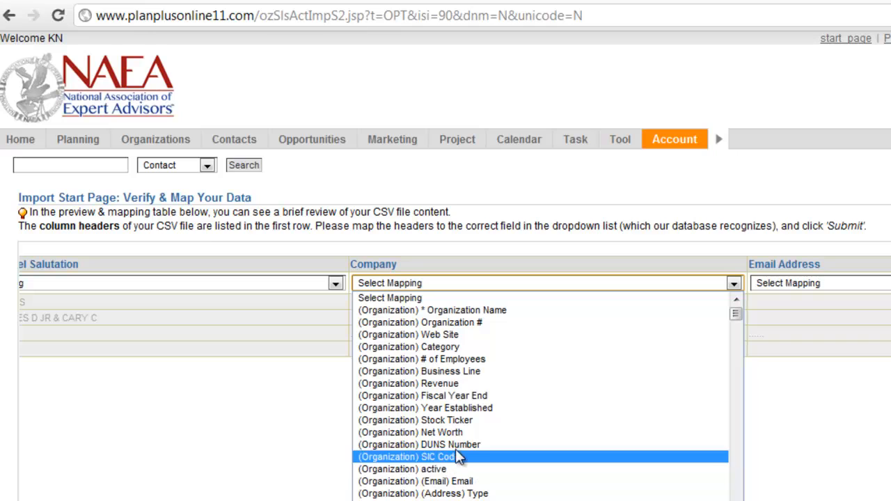
{"action": "left_click", "coordinate": [439, 312]}
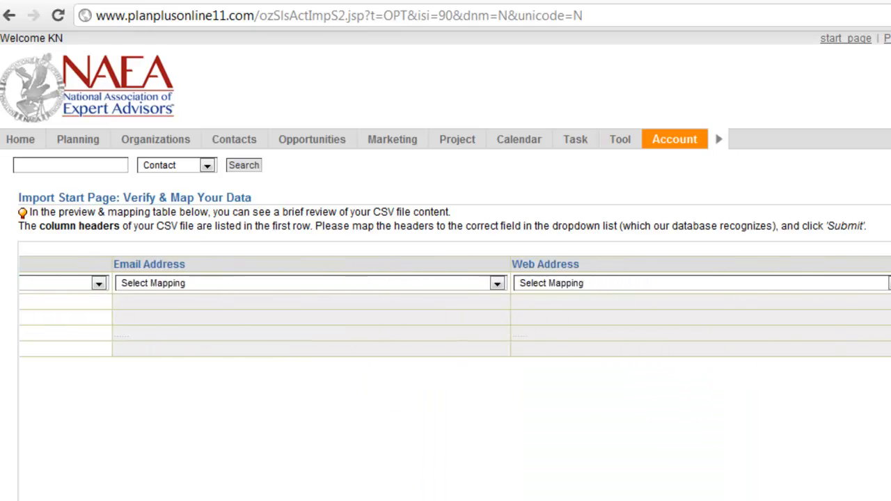
Map the Imported Note column to the (Contact Note)* Title field
{"action": "left_click", "coordinate": [755, 284]}
{"action": "scroll", "coordinate": [715, 392], "scroll_direction": "down", "scroll_amount": 5}
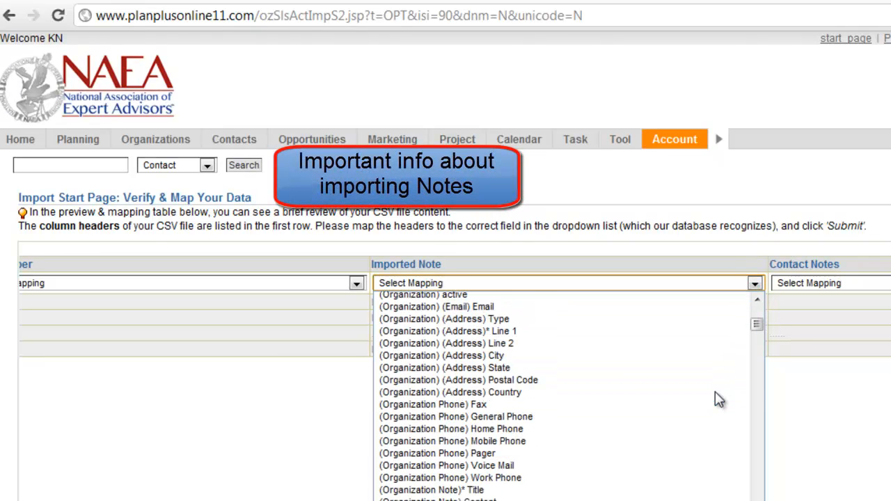
{"action": "scroll", "coordinate": [717, 398], "scroll_direction": "down", "scroll_amount": 2}
{"action": "scroll", "coordinate": [707, 403], "scroll_direction": "up", "scroll_amount": 10}
{"action": "scroll", "coordinate": [705, 407], "scroll_direction": "down", "scroll_amount": 2}
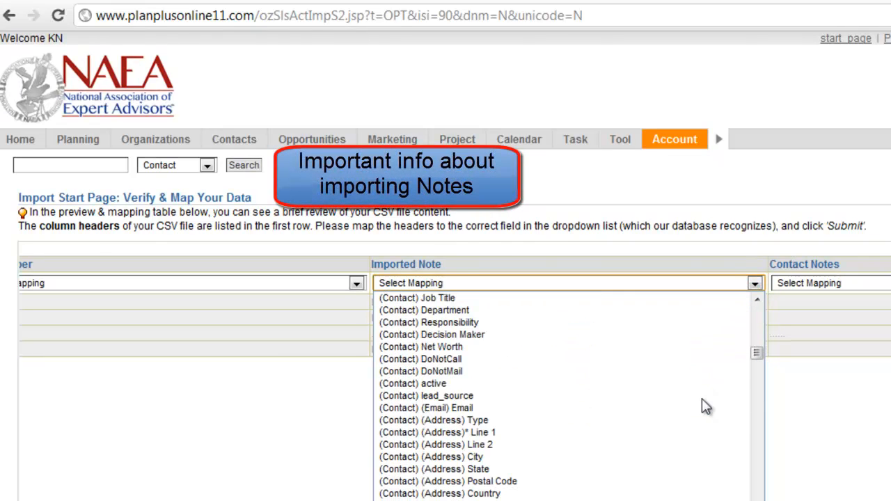
{"action": "scroll", "coordinate": [702, 407], "scroll_direction": "down", "scroll_amount": 2}
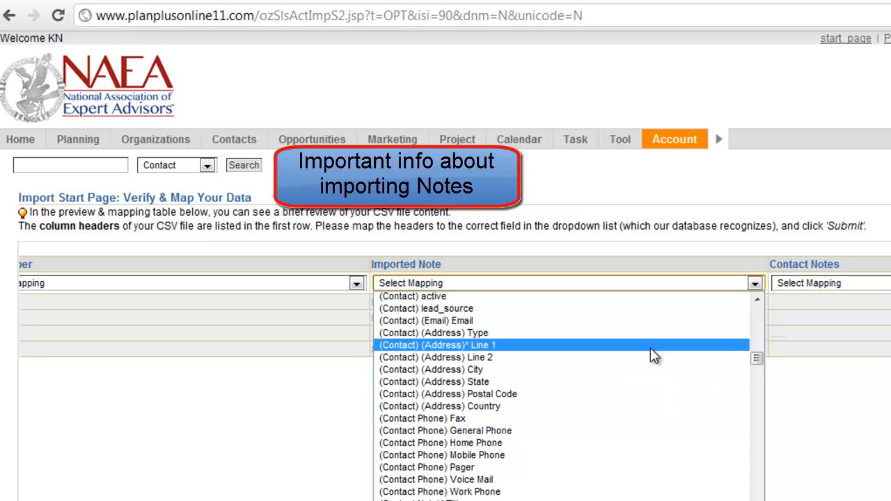
{"action": "scroll", "coordinate": [648, 358], "scroll_direction": "down", "scroll_amount": 2}
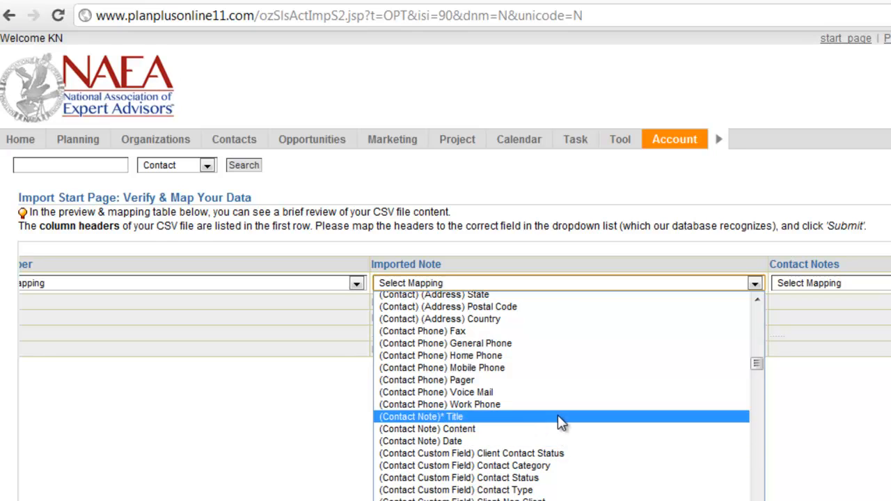
{"action": "left_click", "coordinate": [446, 422]}
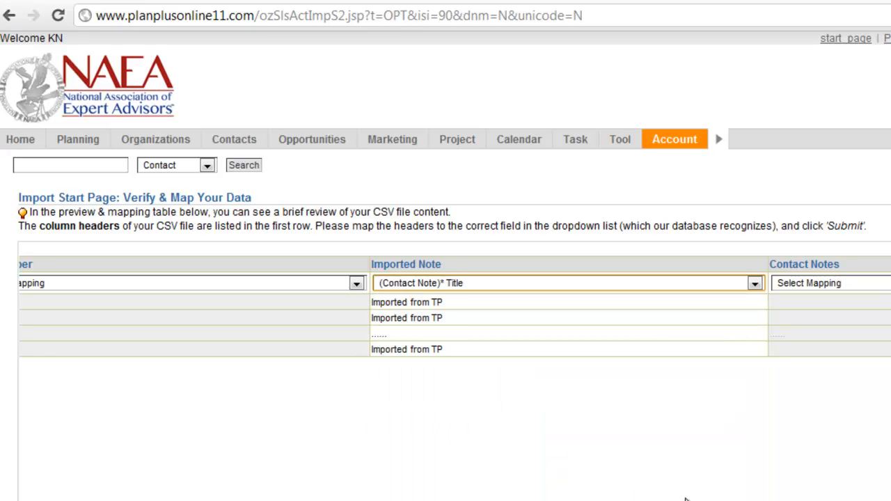
Map the Contact Notes column to the (Contact Note) Content field
{"action": "scroll", "coordinate": [446, 310], "scroll_direction": "right", "scroll_amount": 3}
{"action": "scroll", "coordinate": [446, 310], "scroll_direction": "right", "scroll_amount": 5}
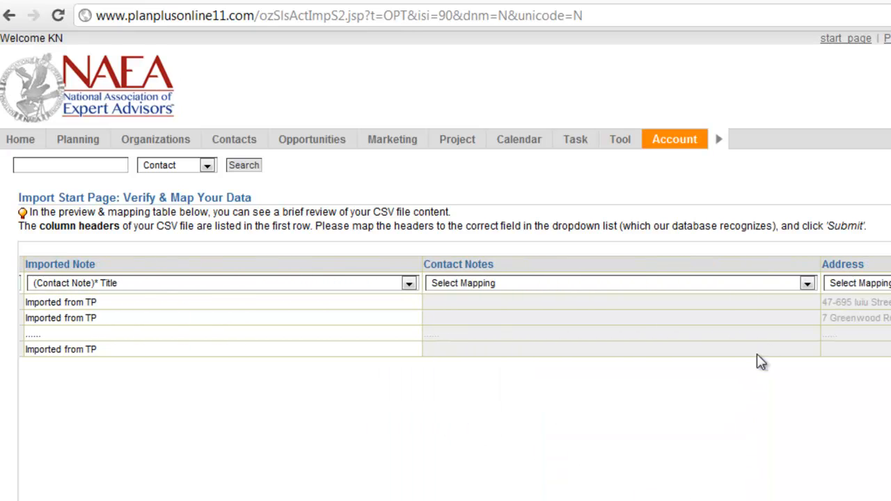
{"action": "left_click", "coordinate": [808, 286]}
{"action": "left_click_drag", "start_coordinate": [809, 304], "coordinate": [805, 375]}
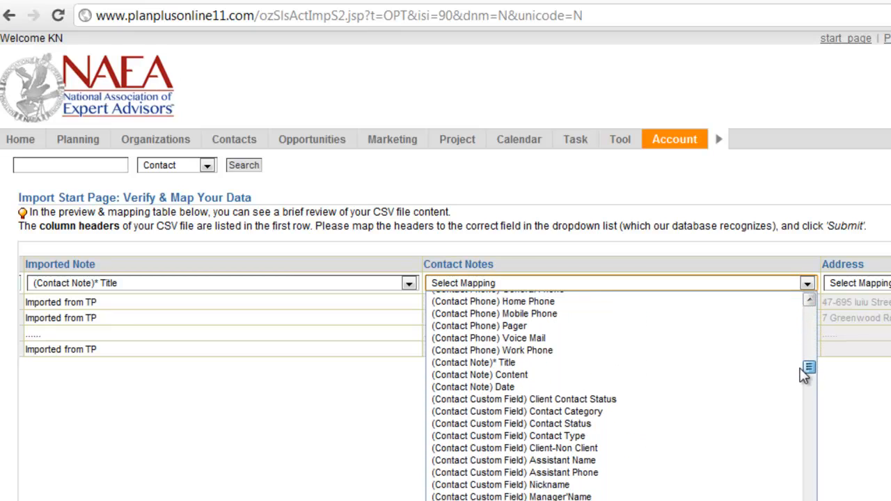
{"action": "left_click", "coordinate": [743, 376]}
Map the Address column to (Contact) (Address)* Line 1 and the City column to (Organization) (Address) City
{"action": "scroll", "coordinate": [554, 310], "scroll_direction": "right", "scroll_amount": 10}
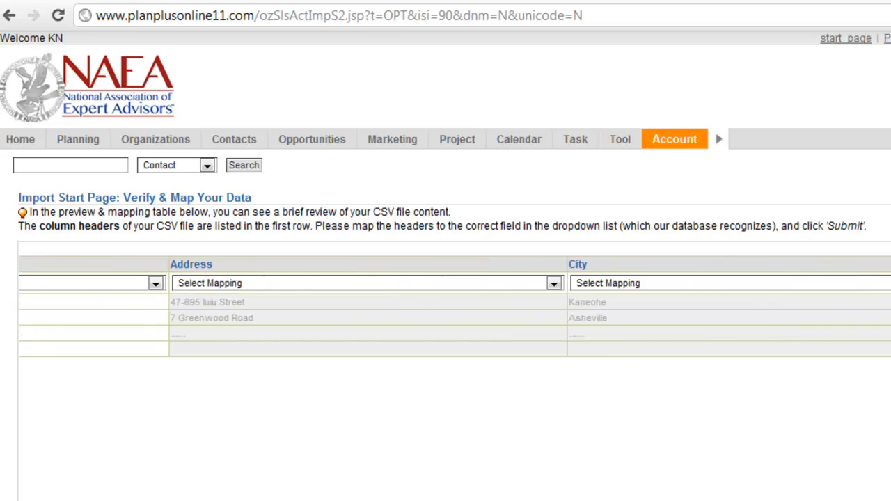
{"action": "left_click", "coordinate": [548, 283]}
{"action": "left_click_drag", "start_coordinate": [550, 305], "coordinate": [550, 366]}
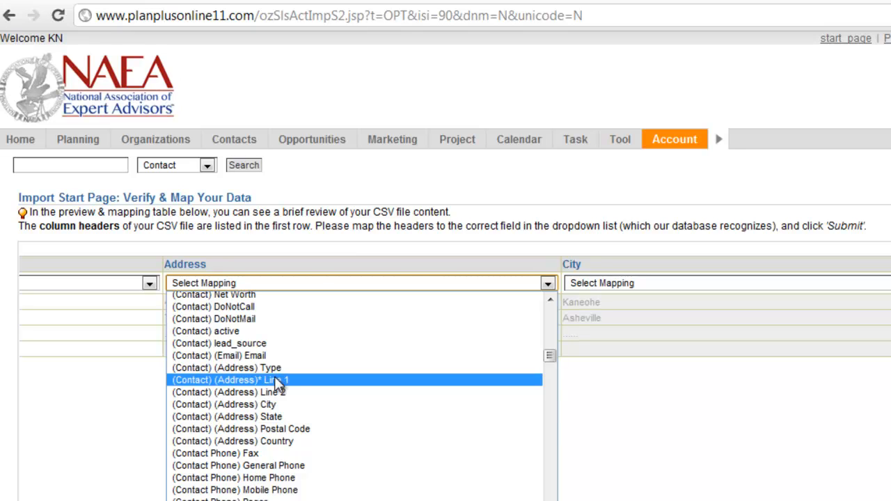
{"action": "left_click", "coordinate": [275, 380]}
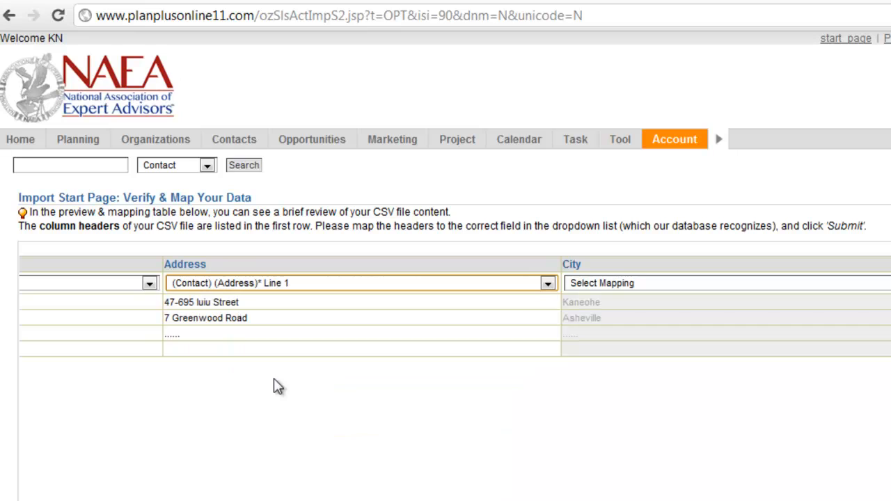
{"action": "left_click", "coordinate": [712, 285]}
{"action": "left_click", "coordinate": [724, 499]}
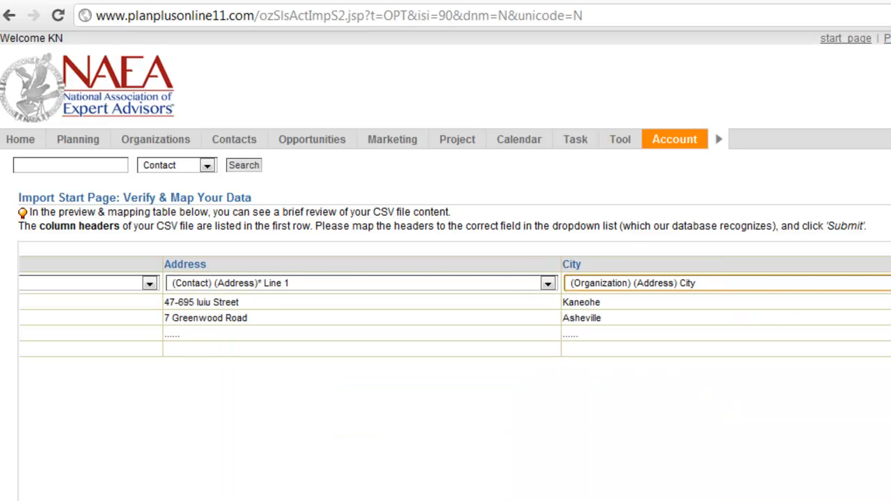
Submit the column mappings and confirm the import of the listed records into the database
{"action": "left_click_drag", "start_coordinate": [502, 499], "coordinate": [54, 472]}
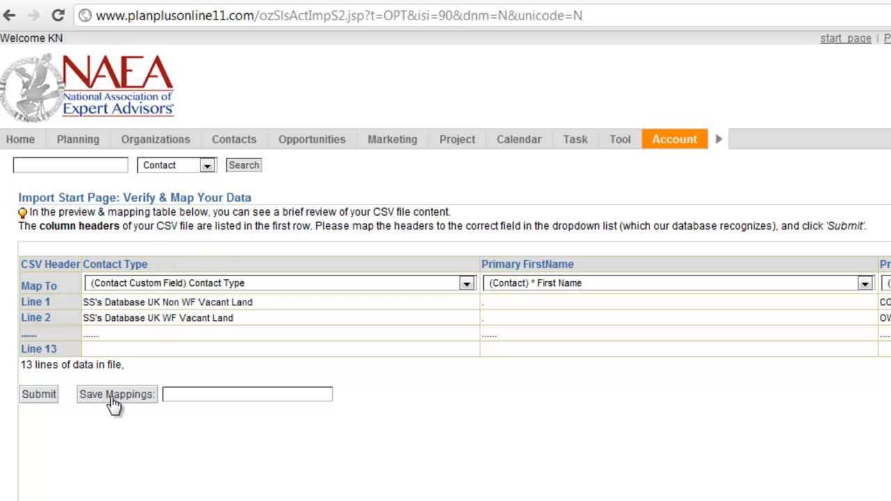
{"action": "left_click", "coordinate": [43, 402]}
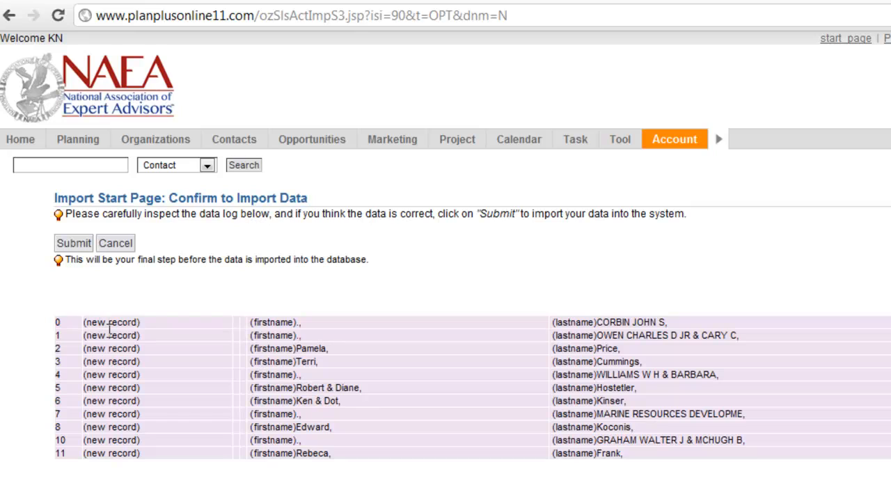
{"action": "left_click", "coordinate": [73, 245]}
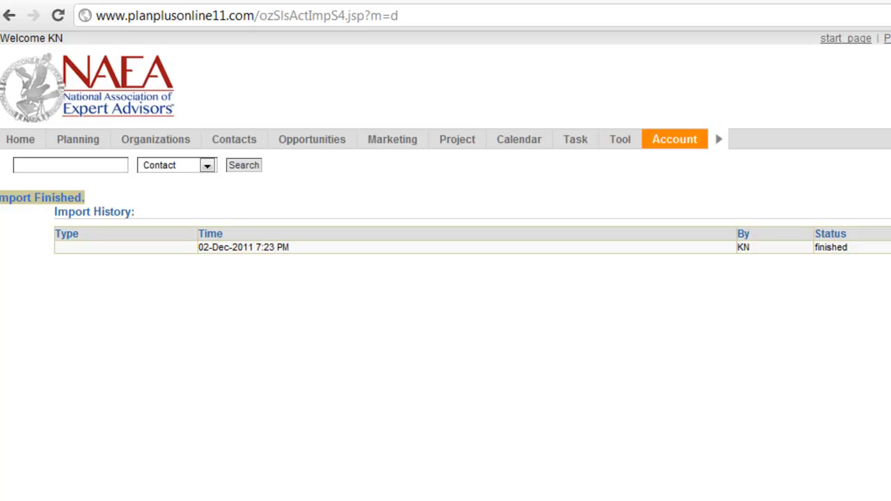
Open the contact imported from the CSV's first data row in the Contacts list and check its Contact Type options
{"action": "left_click", "coordinate": [239, 143]}
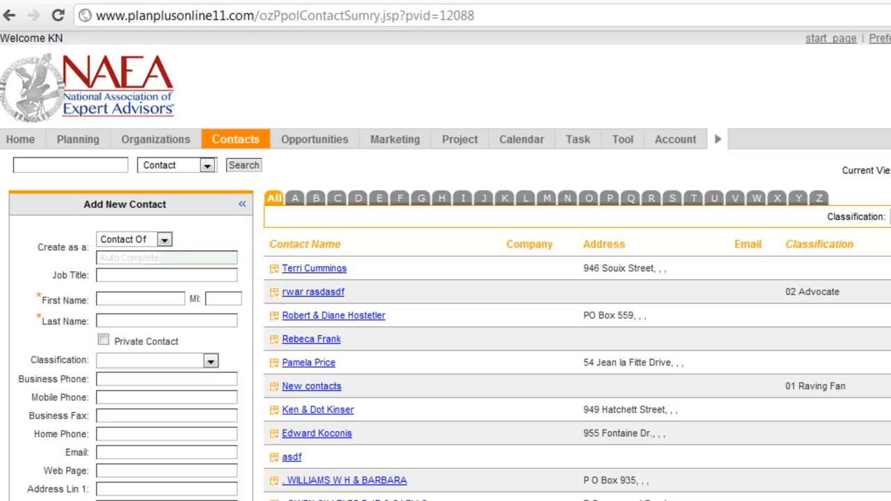
{"action": "left_click", "coordinate": [317, 500]}
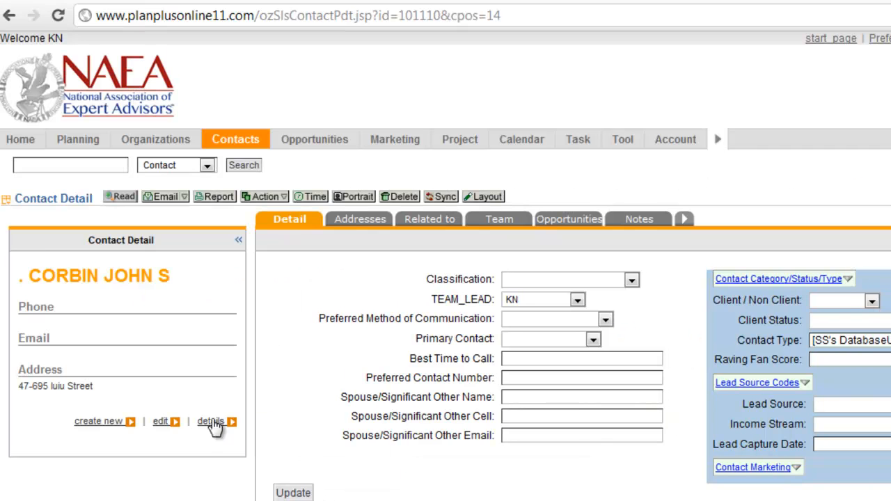
{"action": "left_click", "coordinate": [886, 340]}
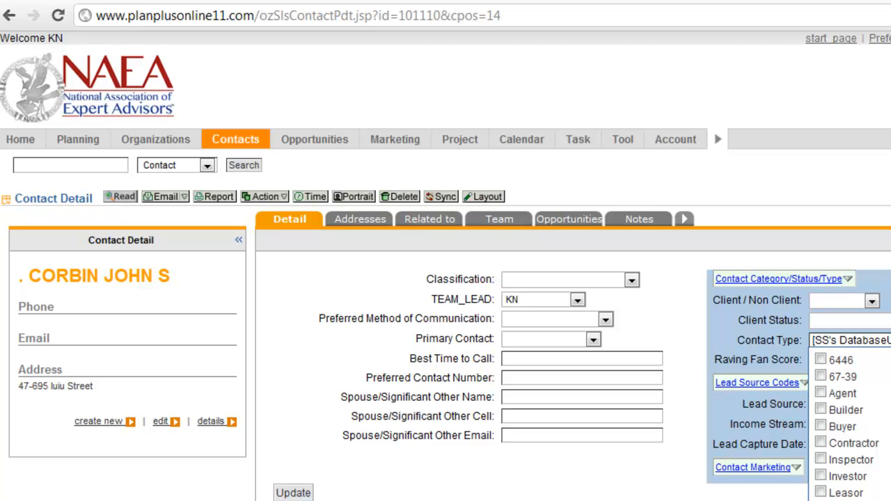
{"action": "scroll", "coordinate": [446, 278], "scroll_direction": "down", "scroll_amount": 3}
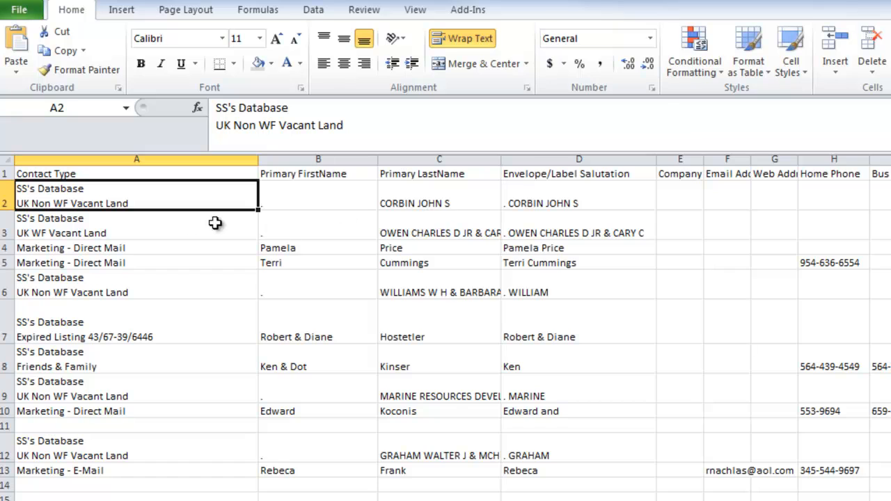
Switch to the contact spreadsheet in Excel, set row 2's height to 39.00 and select cell A3 in the Contact Type column
{"action": "left_click_drag", "start_coordinate": [2, 211], "coordinate": [3, 218]}
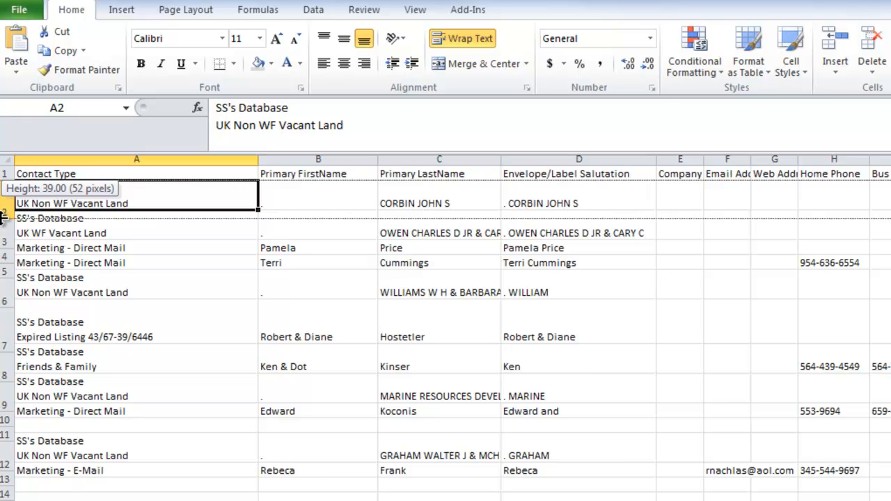
{"action": "mouse_move", "coordinate": [2, 218]}
{"action": "left_mouse_down"}
{"action": "mouse_move", "coordinate": [3, 236]}
{"action": "mouse_move", "coordinate": [3, 211]}
{"action": "left_mouse_up"}
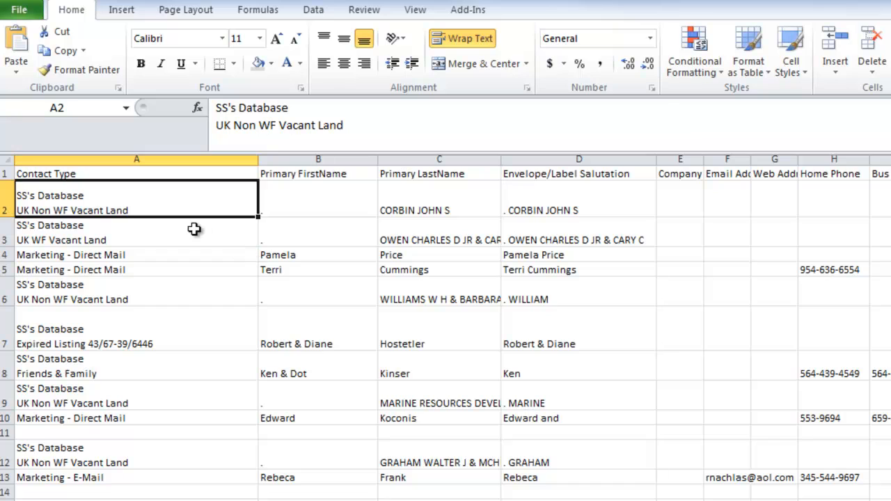
{"action": "left_click", "coordinate": [194, 230]}
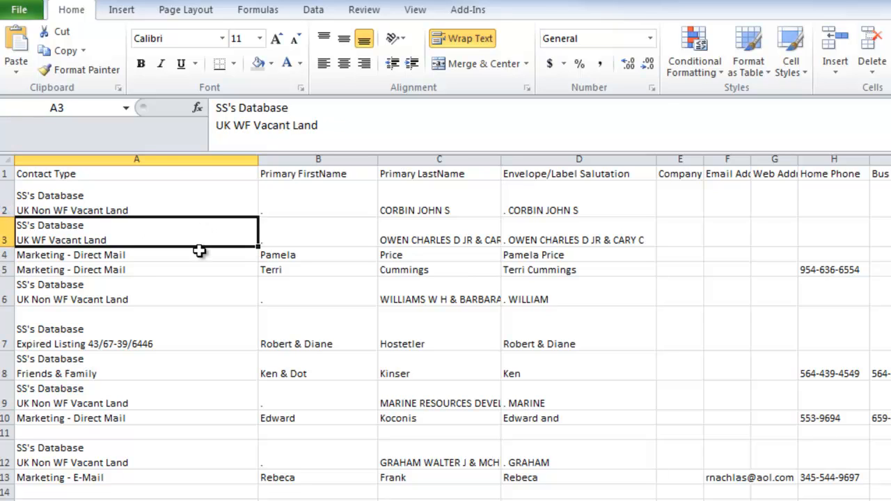